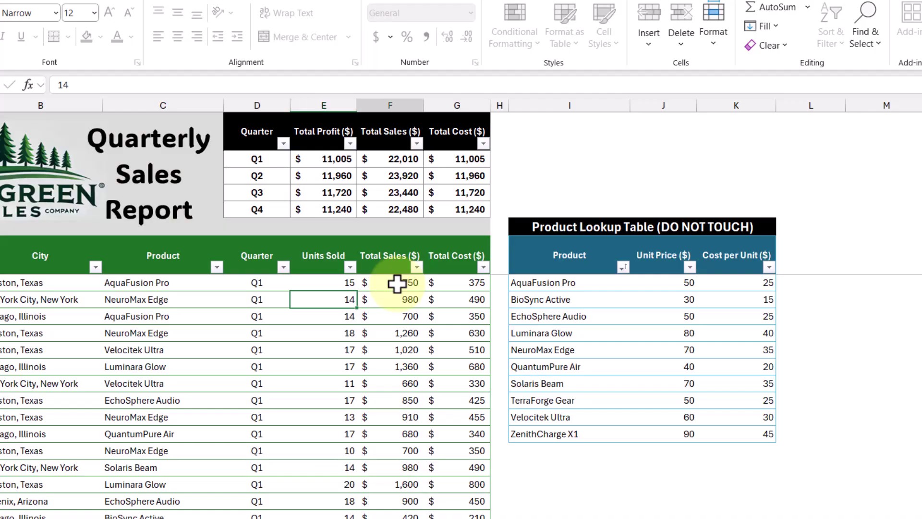
Step: Test editing a Total Sales cell, then protect the sheet allowing Use AutoFilter alongside Format cells
click(391, 284)
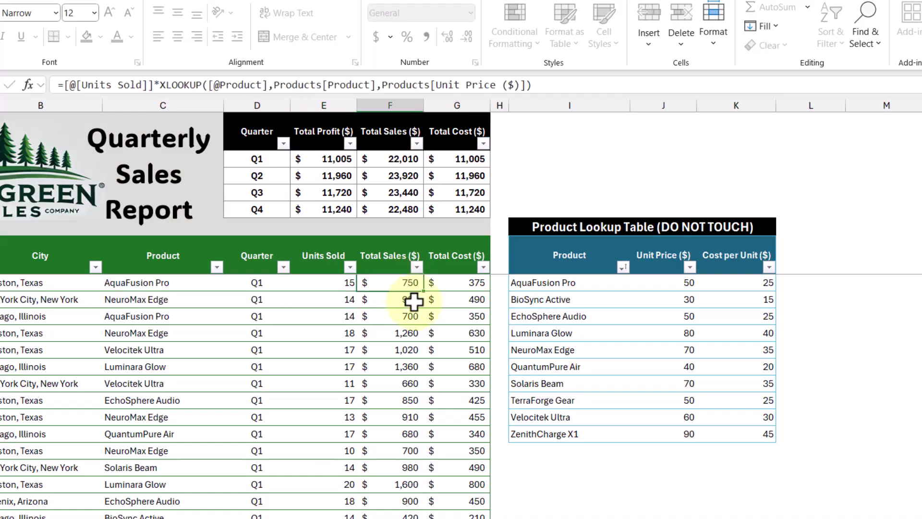
double_click(422, 312)
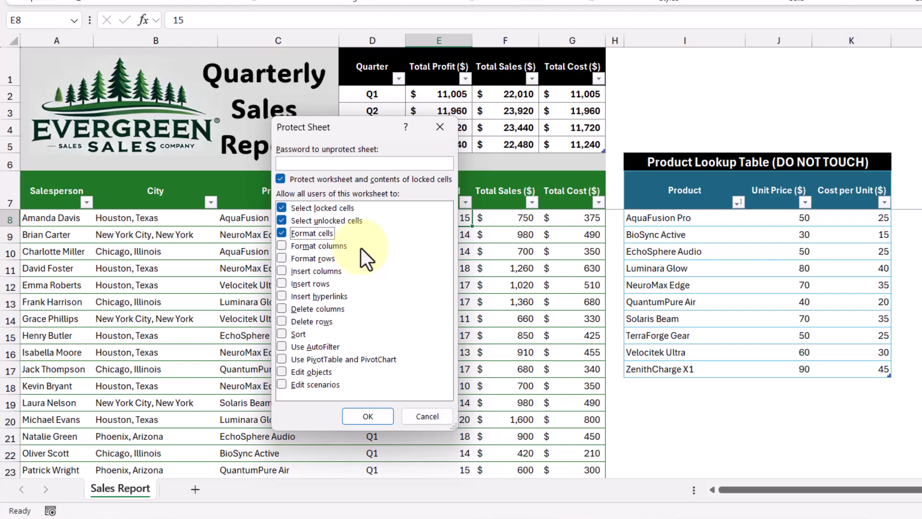
click(282, 346)
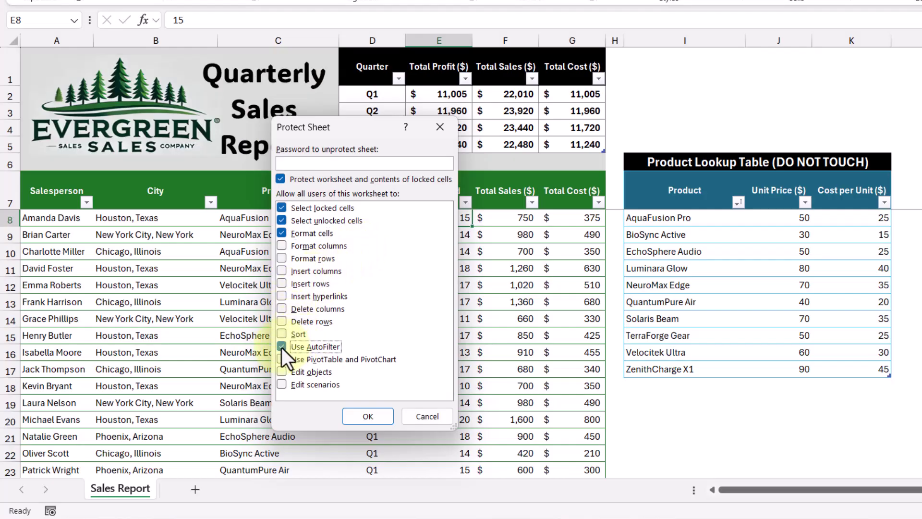
click(375, 415)
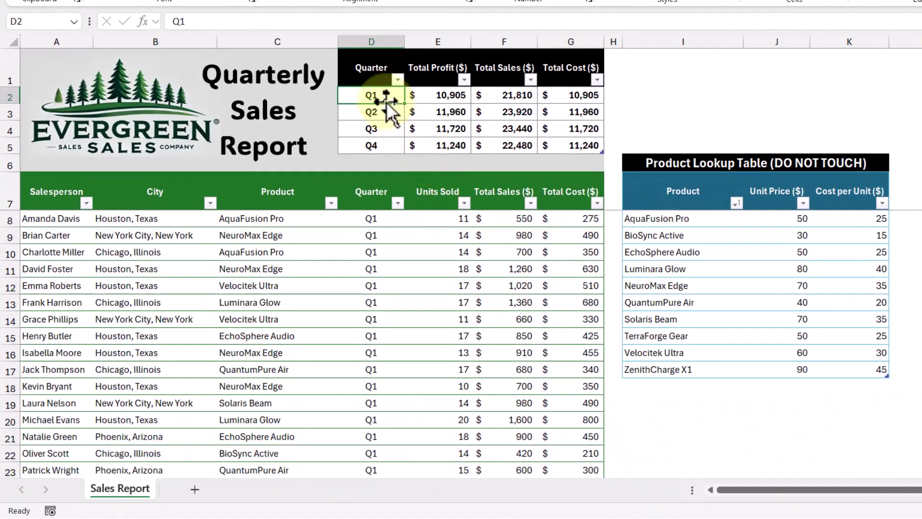
right_click(381, 95)
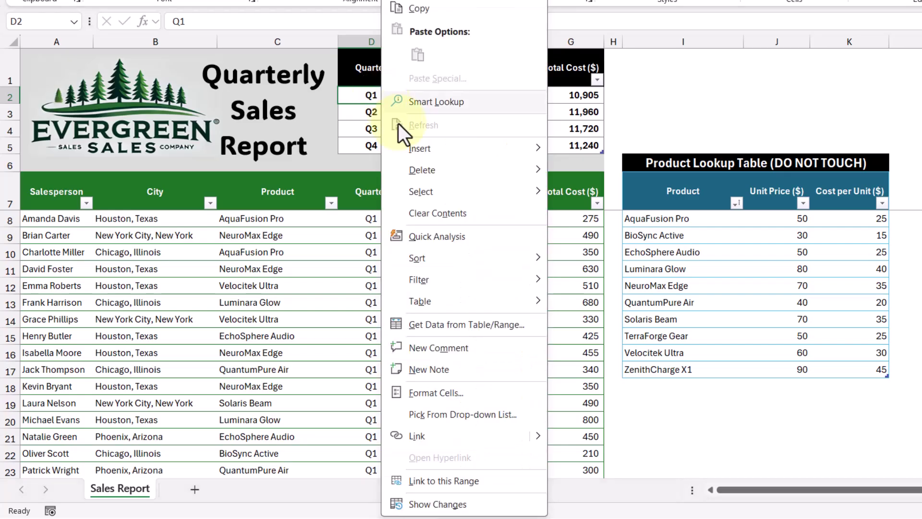
click(487, 391)
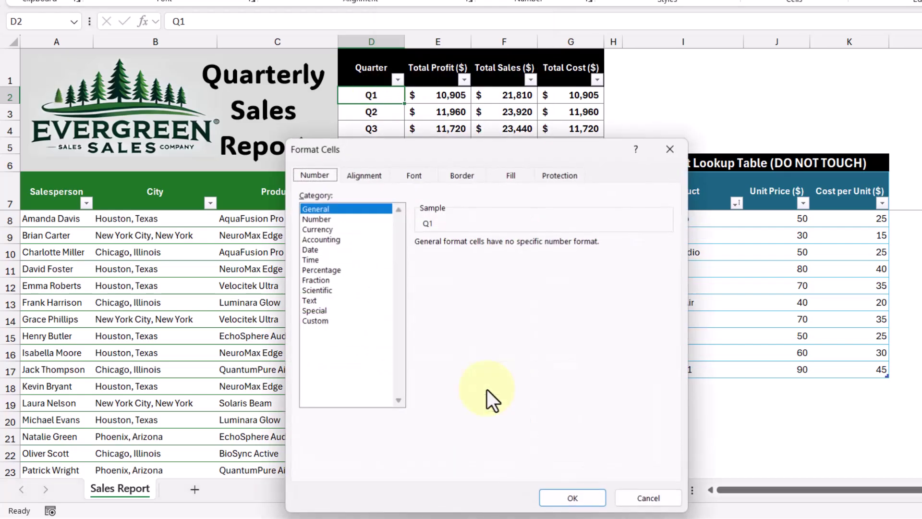
click(557, 178)
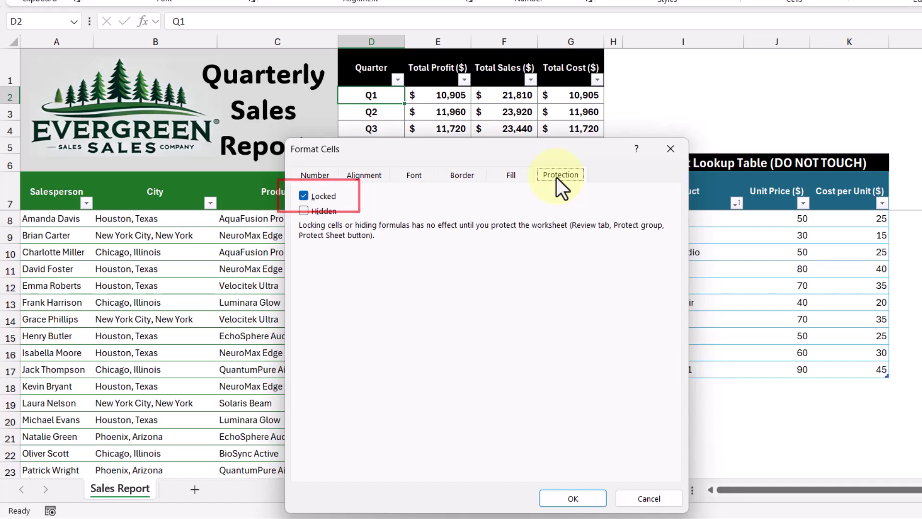
click(670, 149)
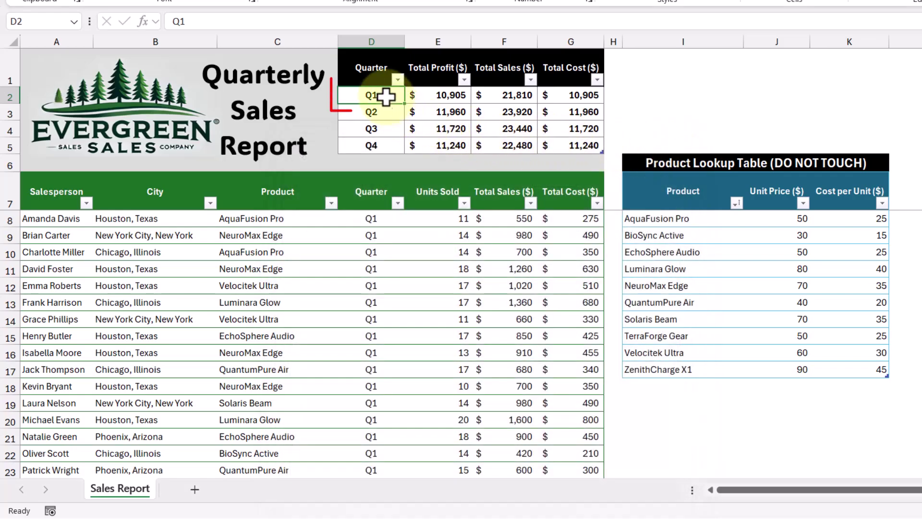
key(Delete)
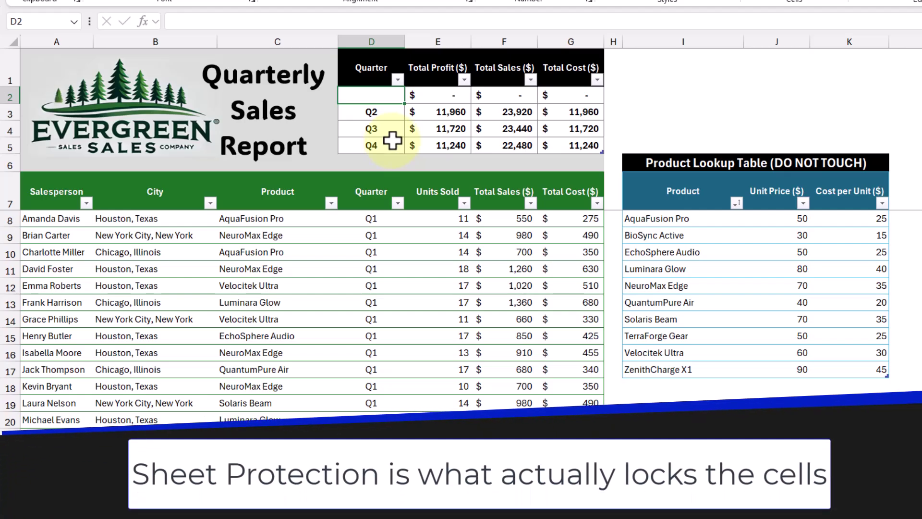
key(ctrl+z)
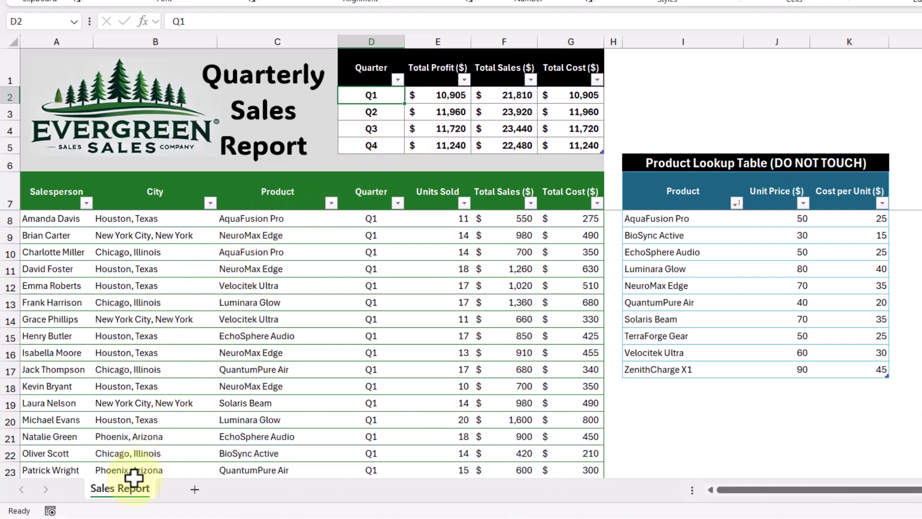
Step: Protect the Sales Report sheet with a confirmed password and test editing a summary cell
right_click(131, 490)
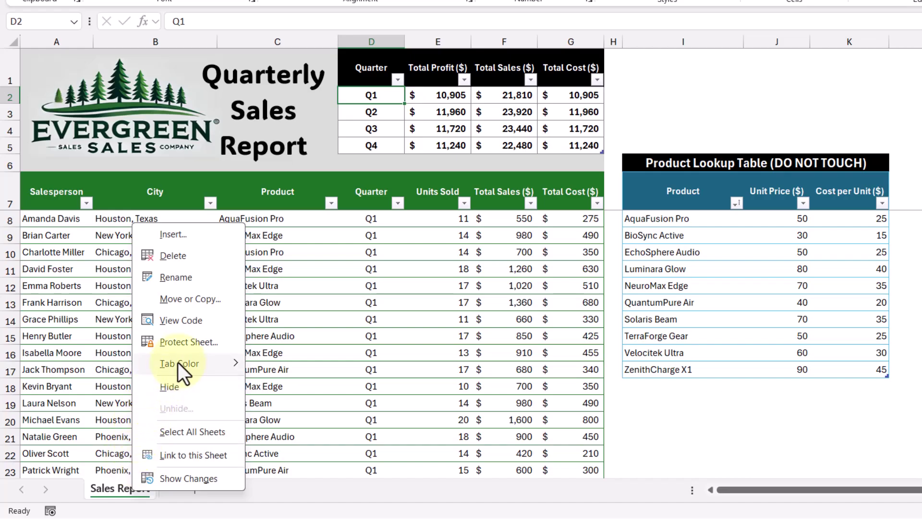
click(189, 343)
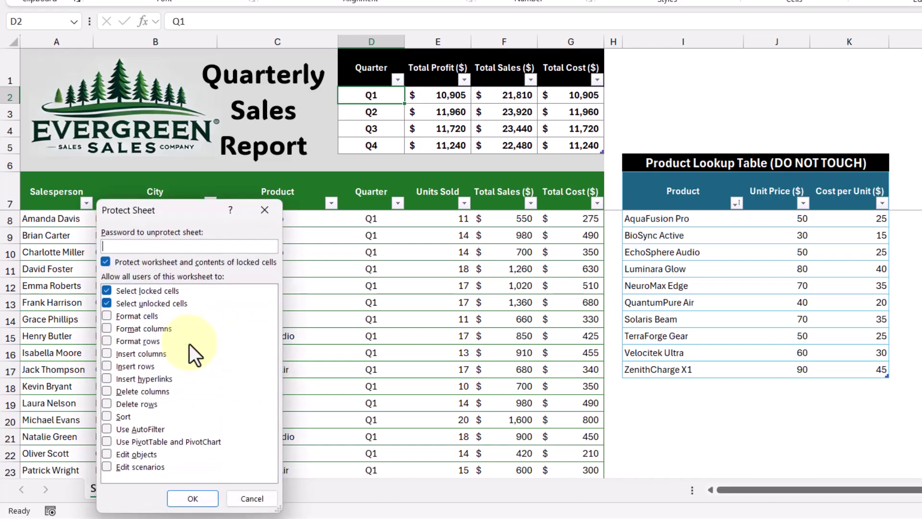
text(12345)
click(208, 495)
text(12345)
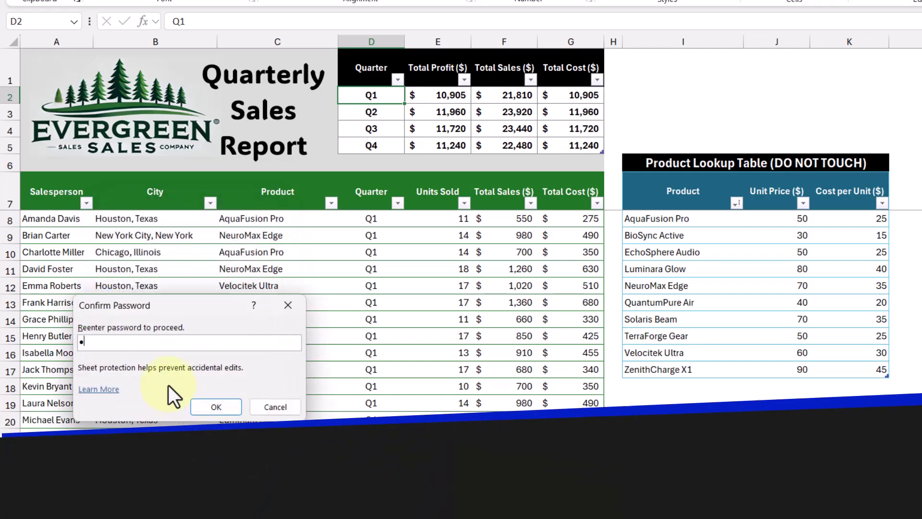
text(5)
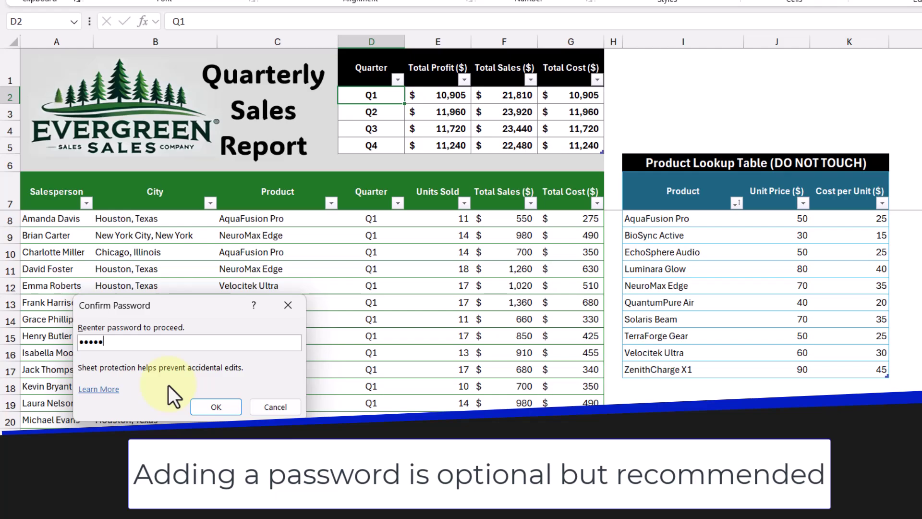
click(230, 409)
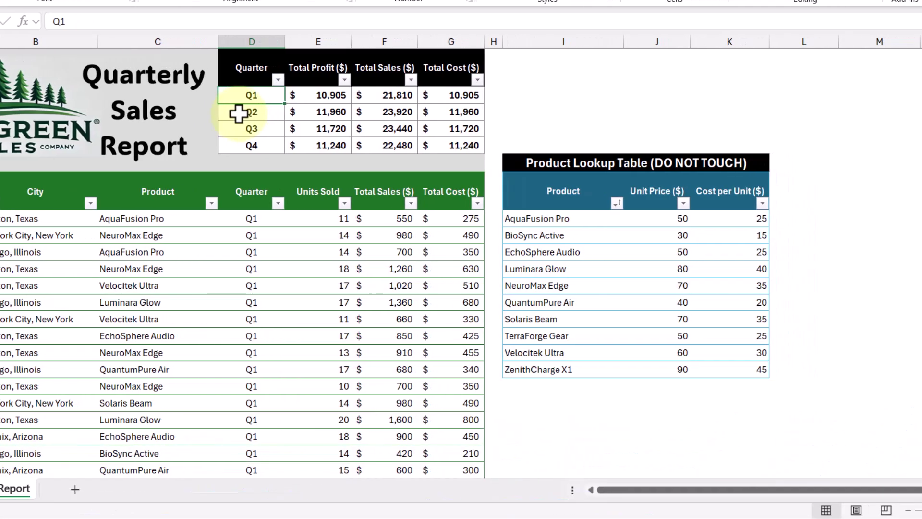
double_click(359, 113)
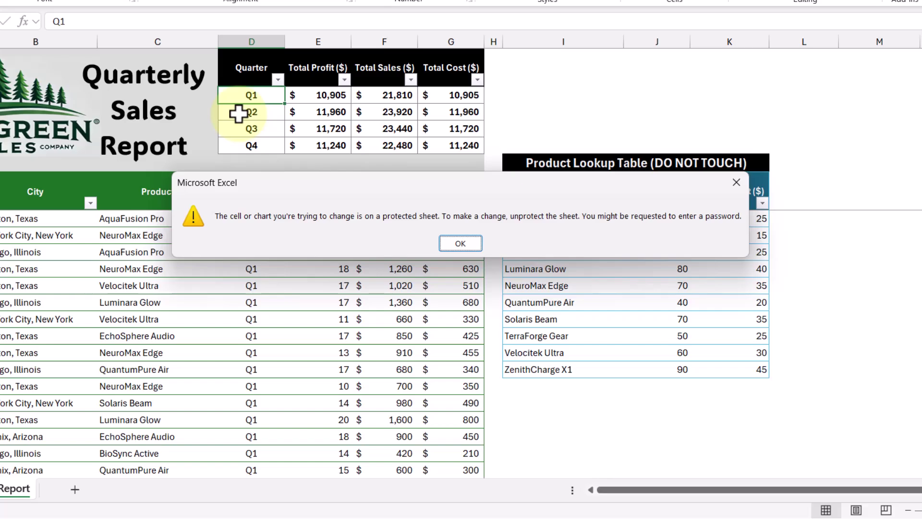
Step: Unprotect the Sales Report sheet with its password, then verify by clearing D2 and undoing
click(462, 243)
right_click(127, 493)
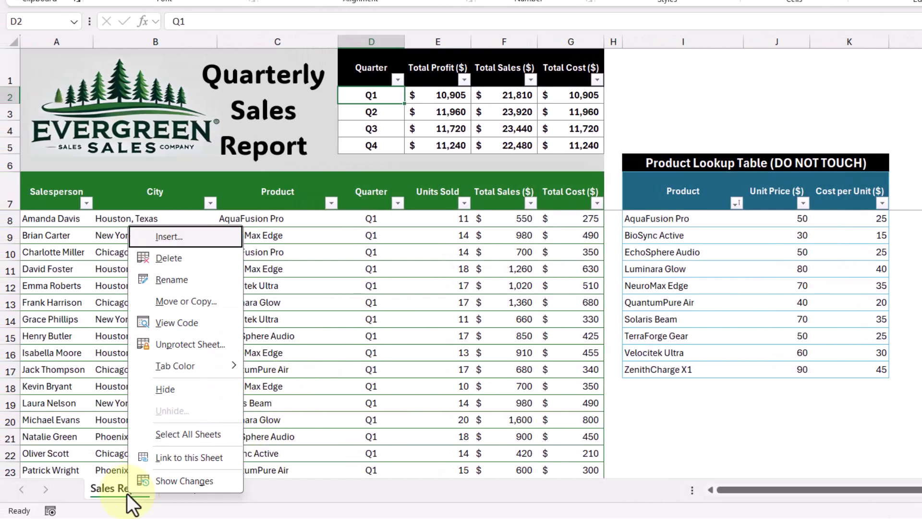
click(225, 344)
text(1234)
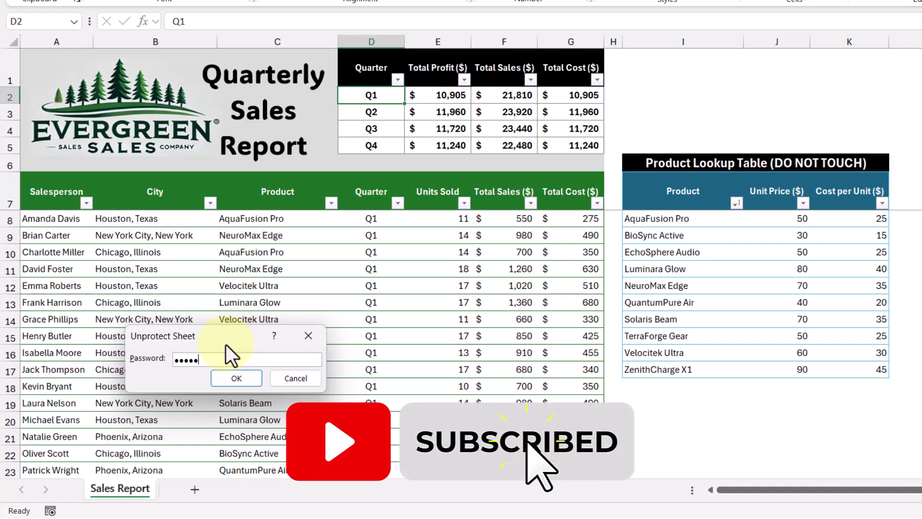
key(Return)
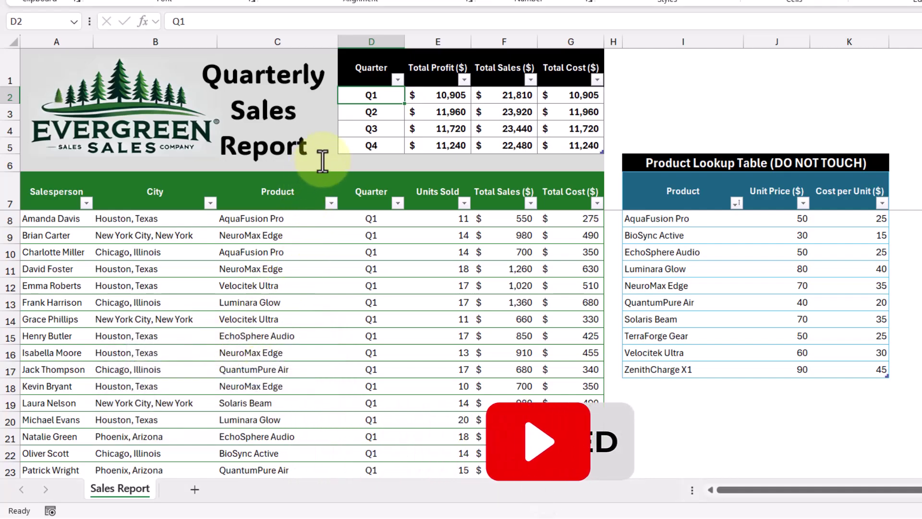
key(Delete)
key(ctrl+z)
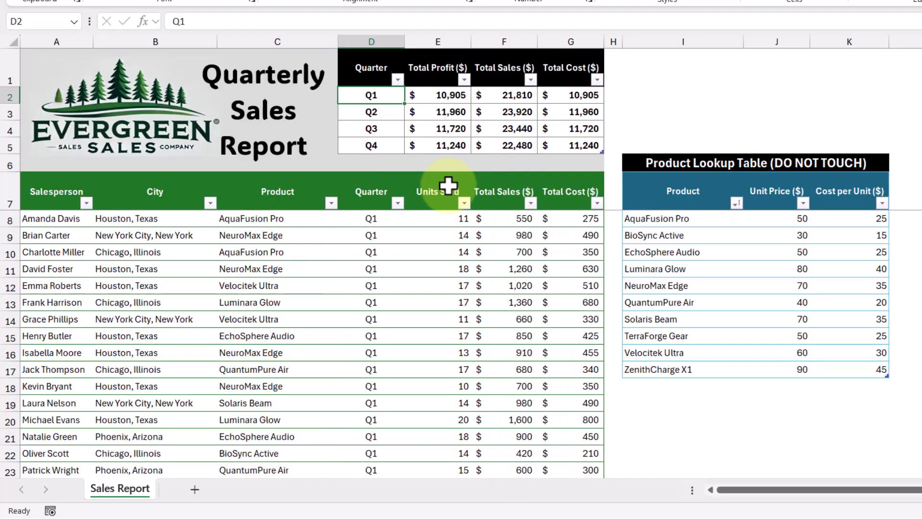
click(515, 264)
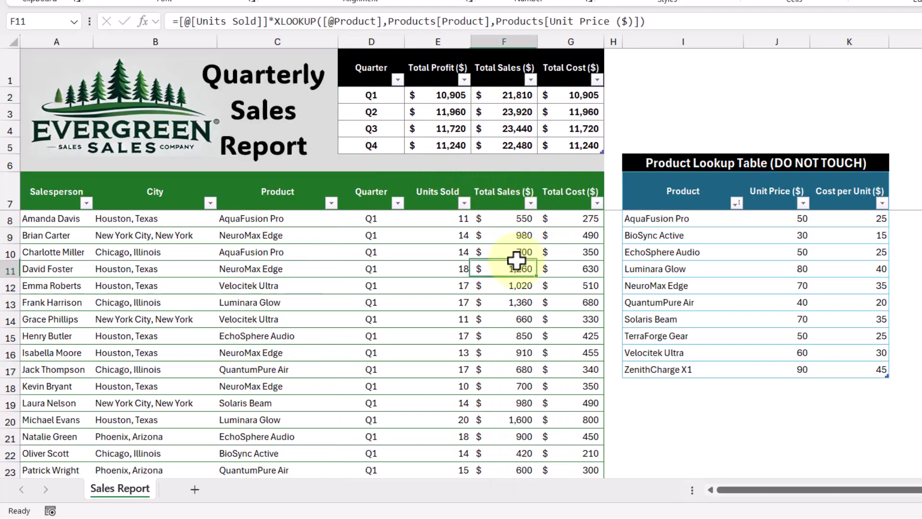
click(570, 262)
click(471, 114)
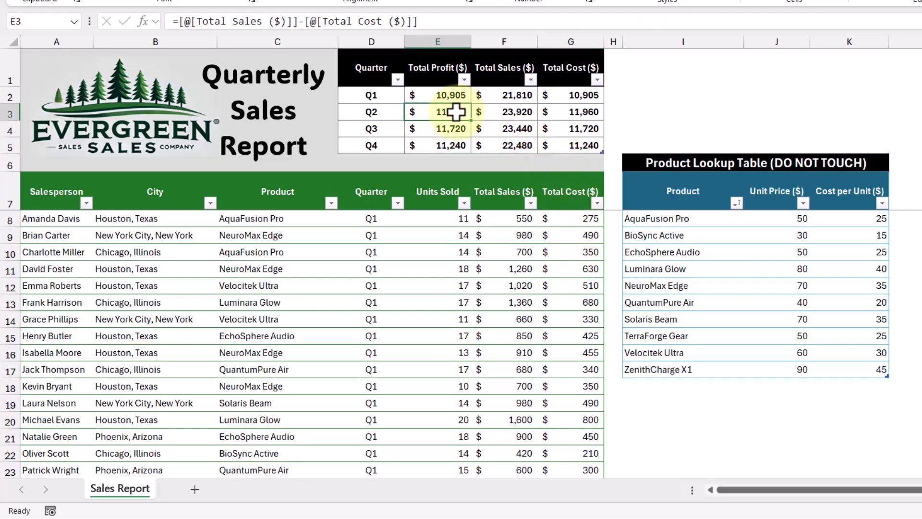
click(501, 113)
click(568, 112)
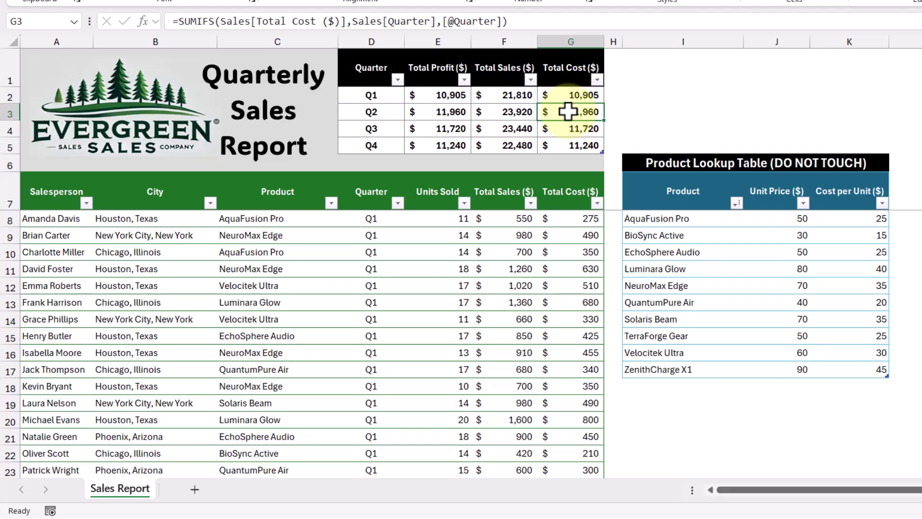
click(441, 174)
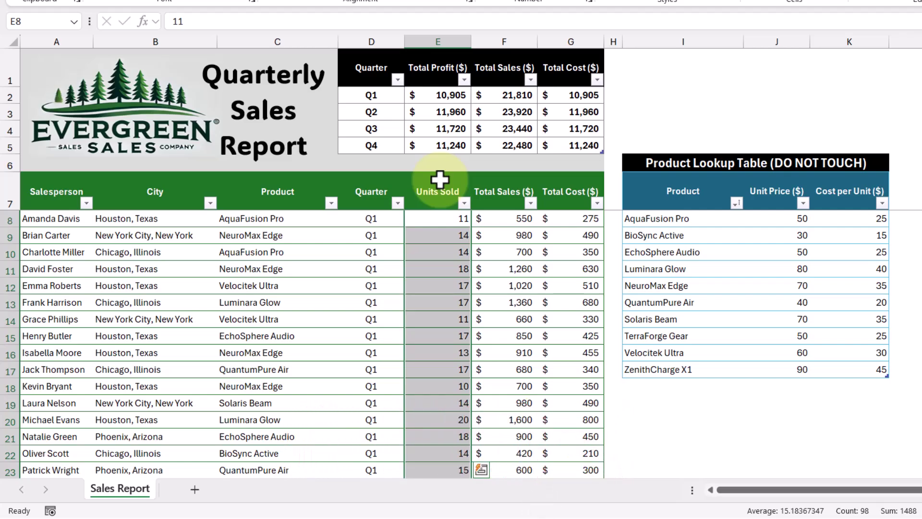
Step: Untick Locked in the Protection settings for the selected Units Sold cells
right_click(444, 255)
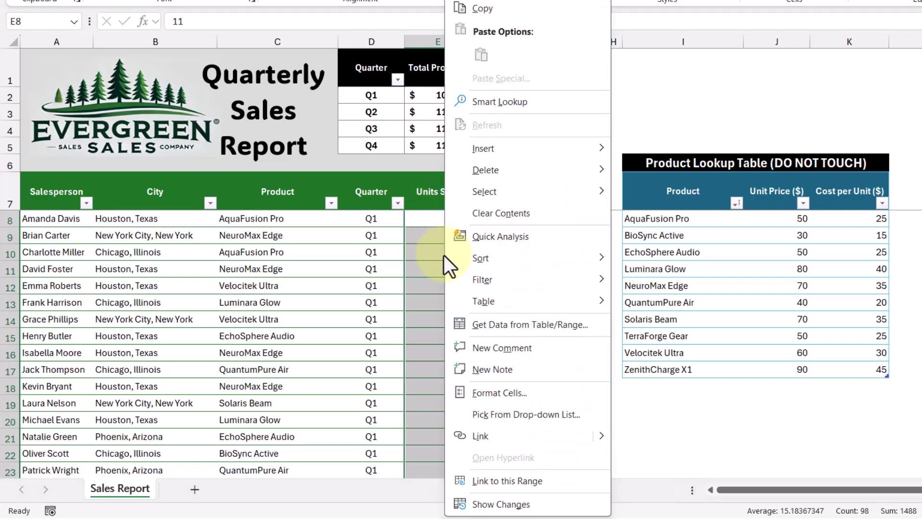
click(558, 390)
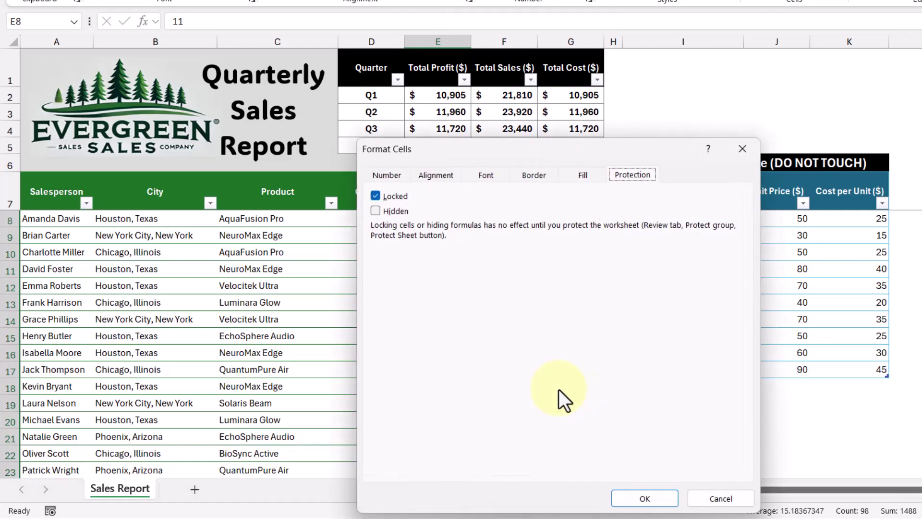
click(375, 196)
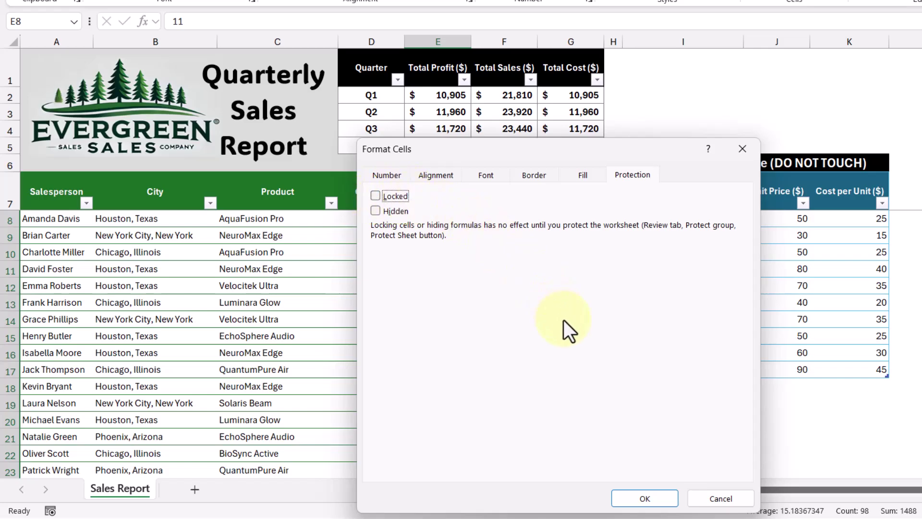
click(663, 499)
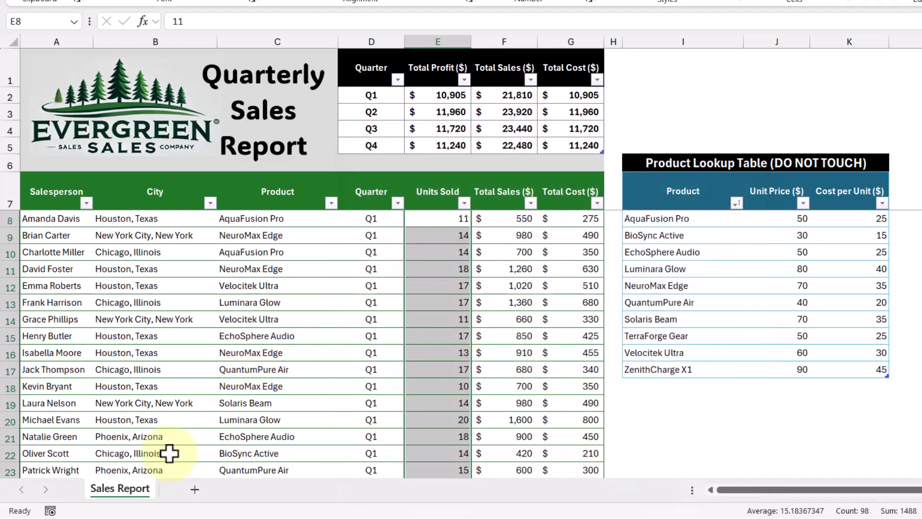
Step: Re-protect the Sales Report sheet with a confirmed password and enter 15 in unlocked cell E8
right_click(129, 488)
click(194, 337)
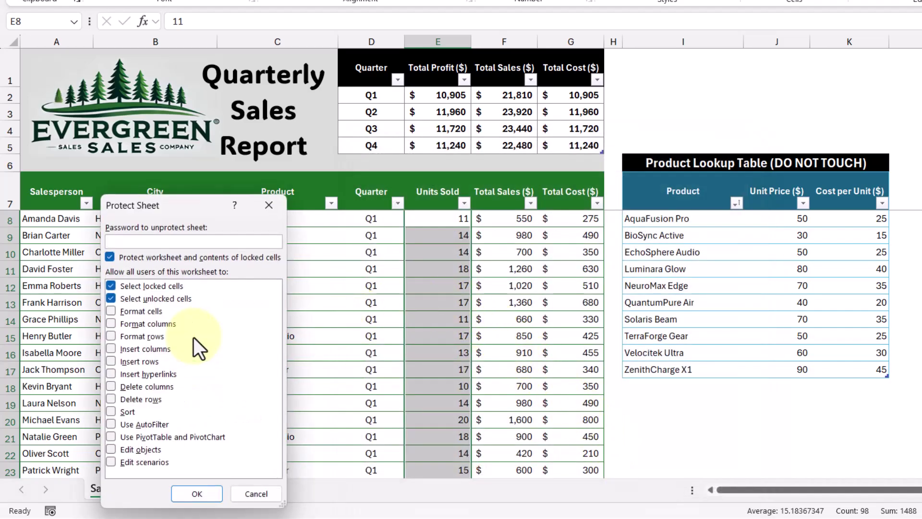
text(•••••)
click(212, 493)
text(passw)
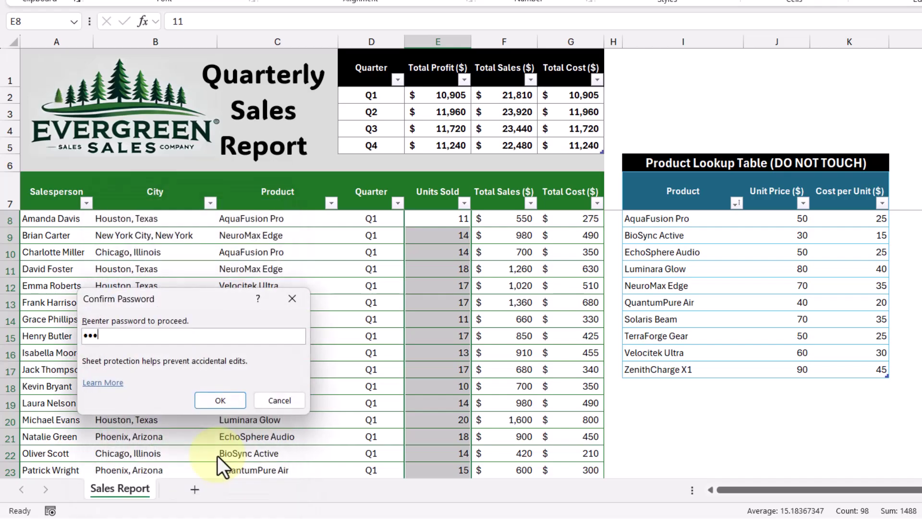
click(222, 400)
click(424, 224)
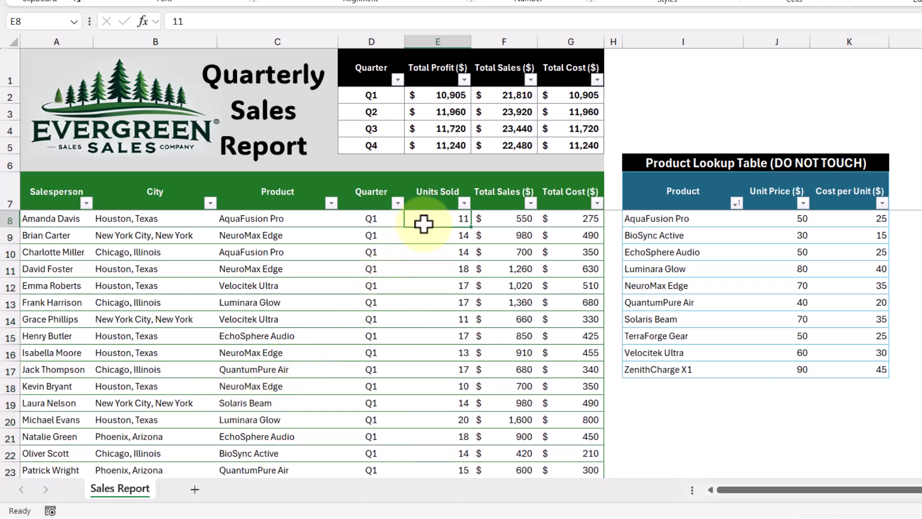
text(15)
key(Return)
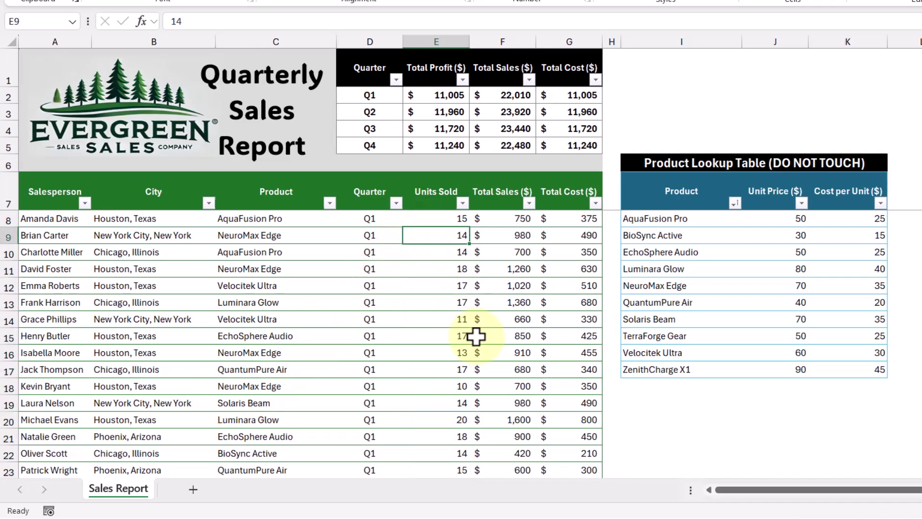
click(510, 220)
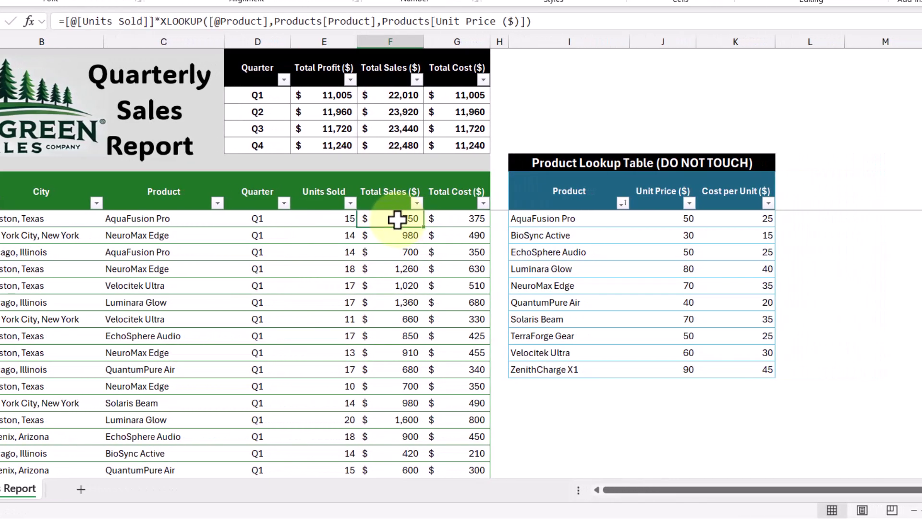
double_click(397, 219)
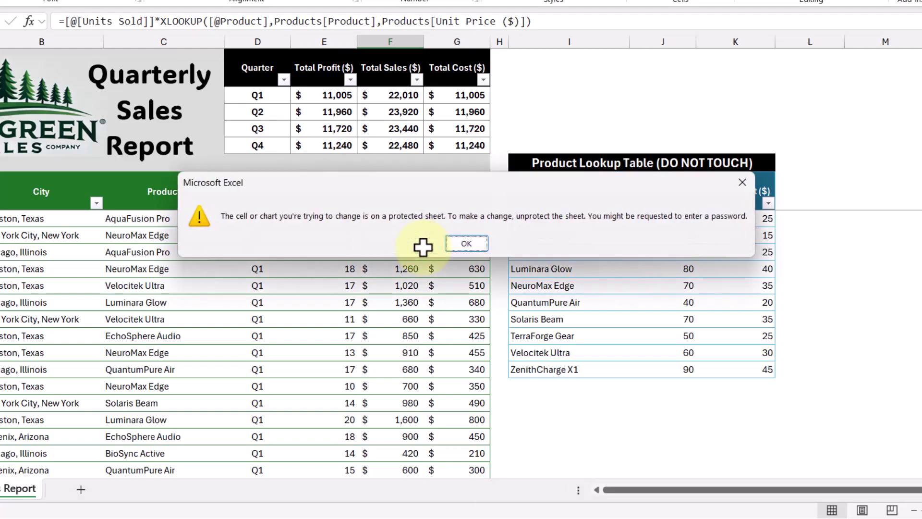
click(462, 245)
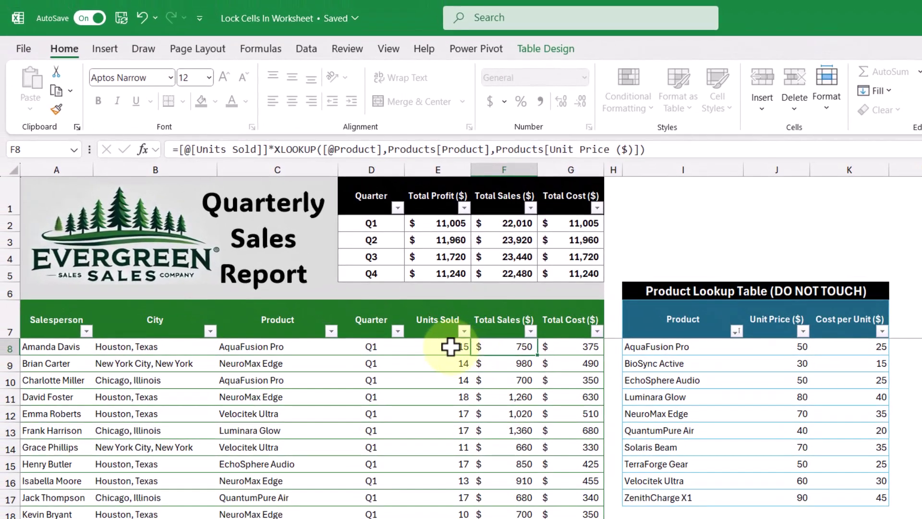
click(444, 339)
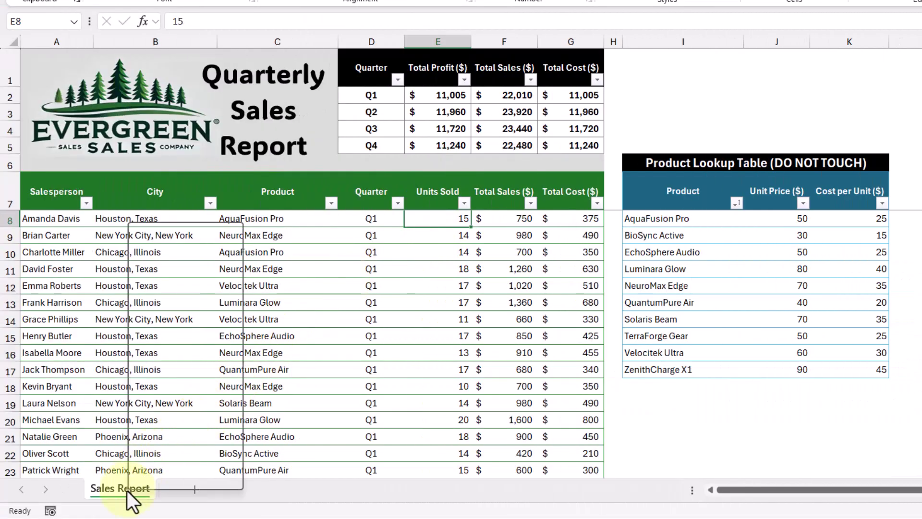
Step: Unprotect the Sales Report sheet with its password
right_click(127, 490)
click(185, 342)
text(•••••)
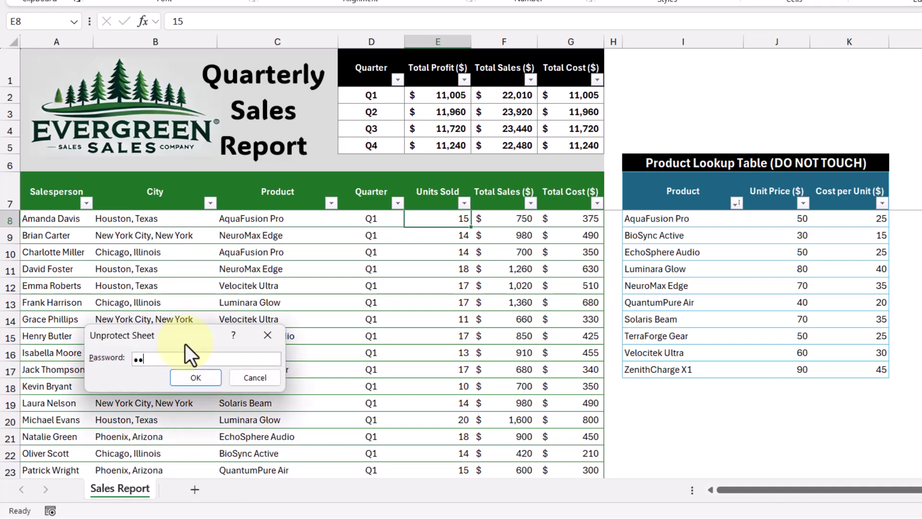
key(Return)
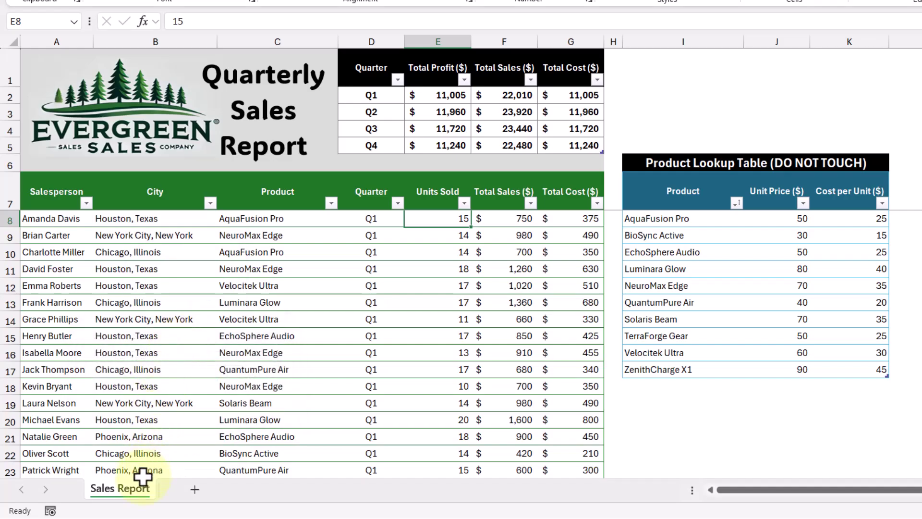
Step: Protect the Sales Report sheet again, allowing Format cells and Use AutoFilter
right_click(130, 494)
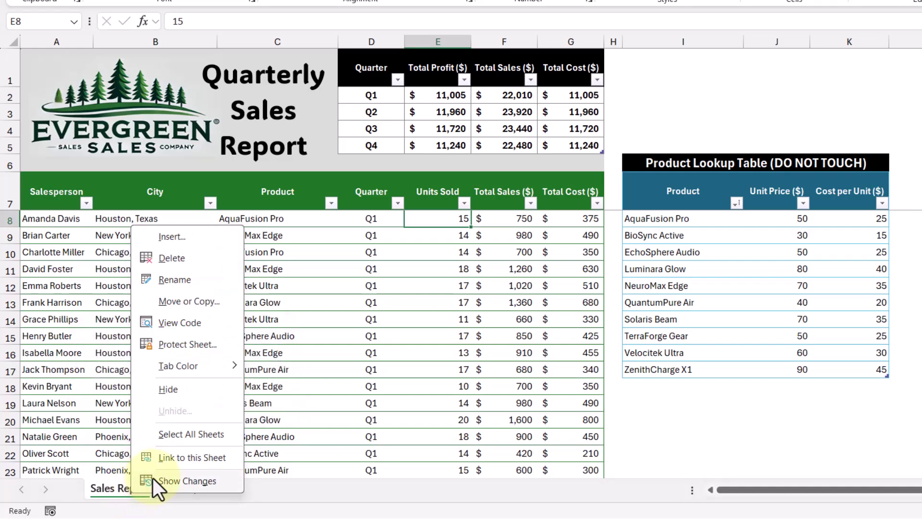
click(206, 344)
drag(183, 216, 339, 128)
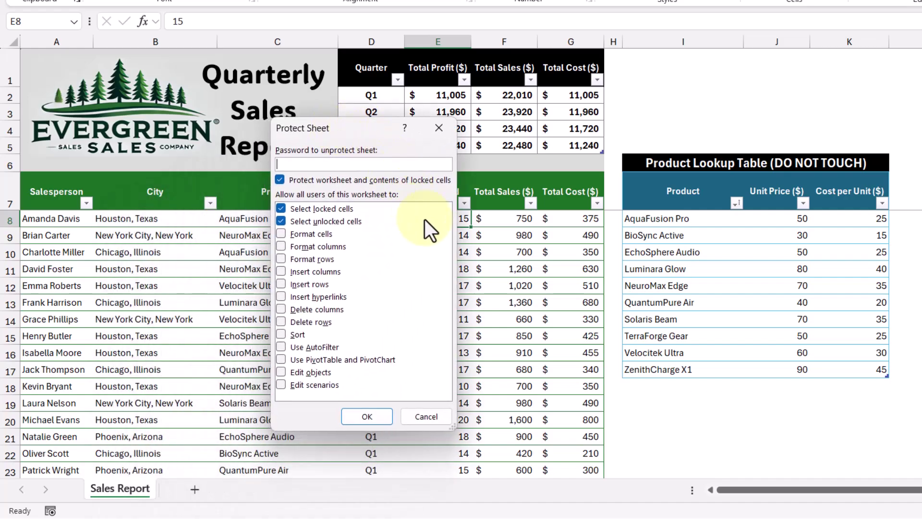
click(281, 234)
click(281, 347)
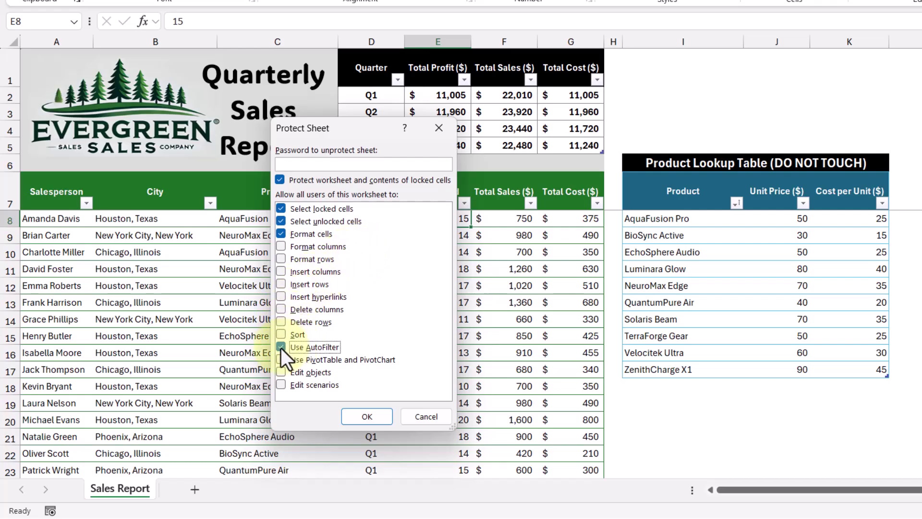
click(374, 415)
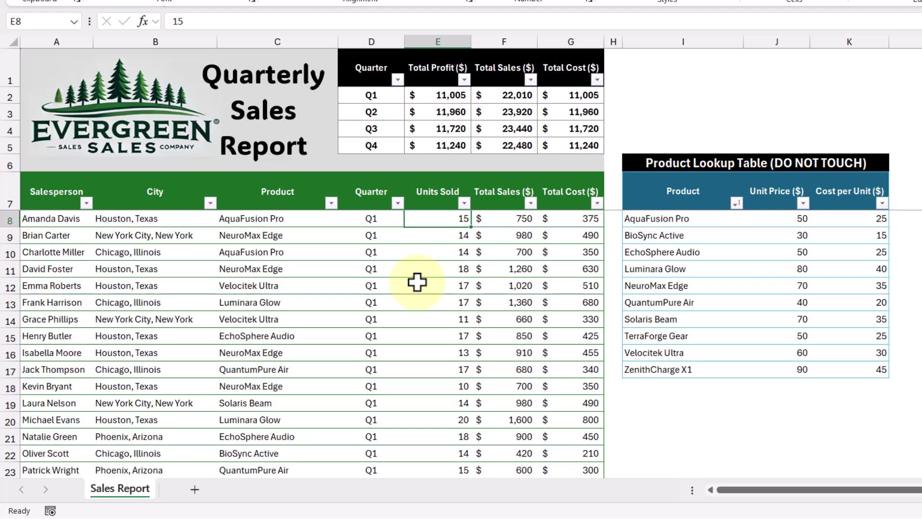
Step: Confirm a locked Total Sales formula cell cannot be edited and dismiss the warning
click(511, 253)
scroll(510, 255, right, 3)
double_click(423, 255)
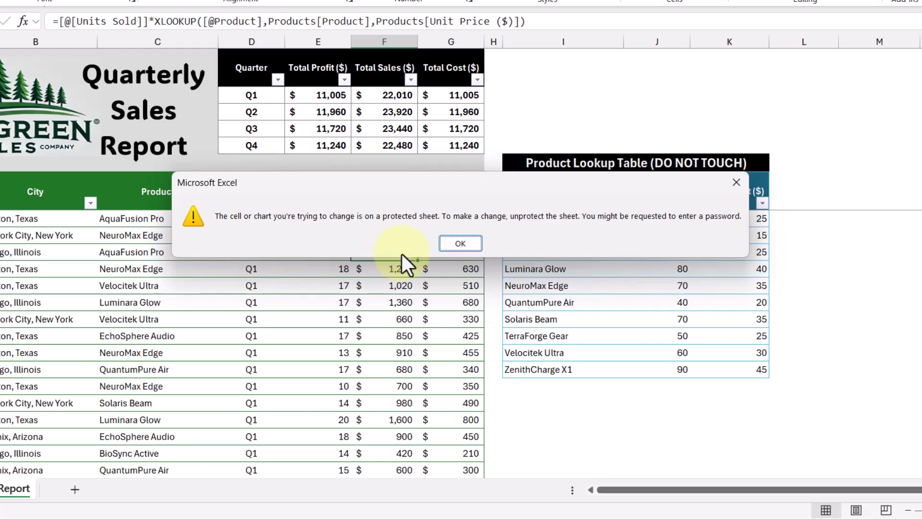
click(456, 244)
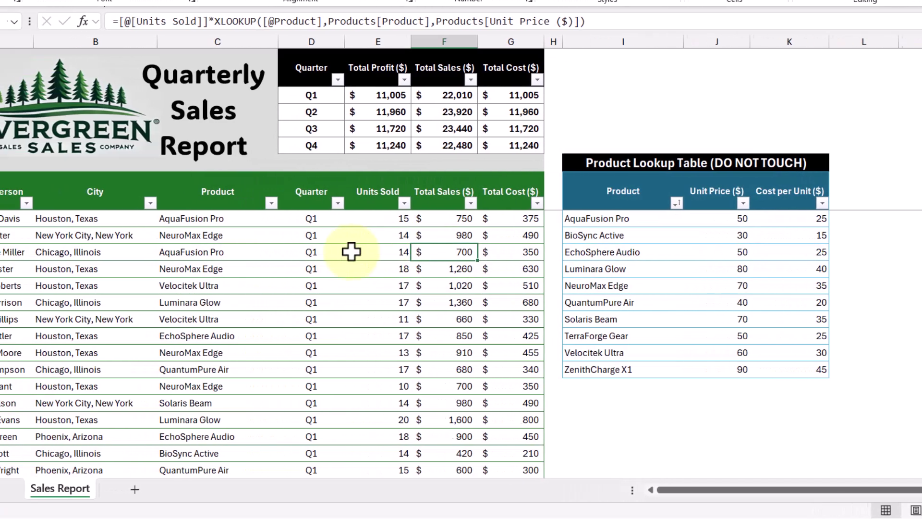
Step: Filter the Salesperson column to show only the first salesperson
click(78, 206)
click(86, 203)
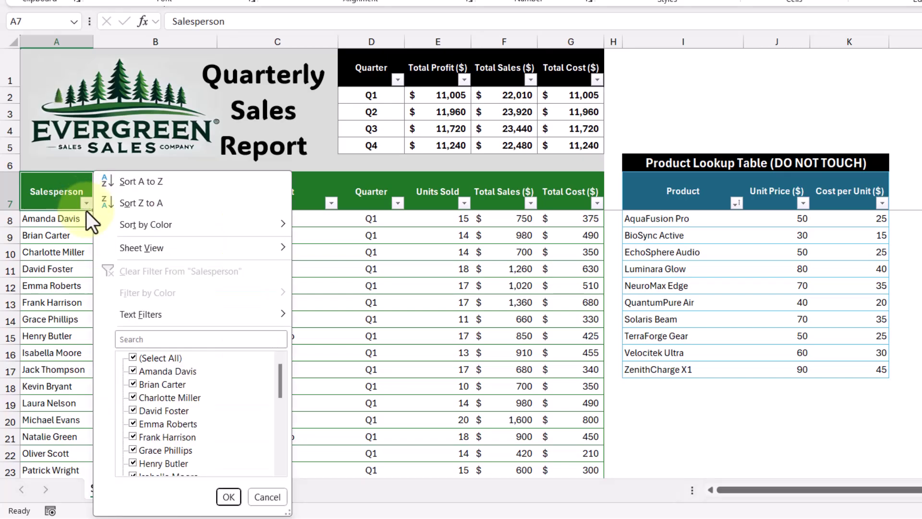
click(133, 358)
click(134, 371)
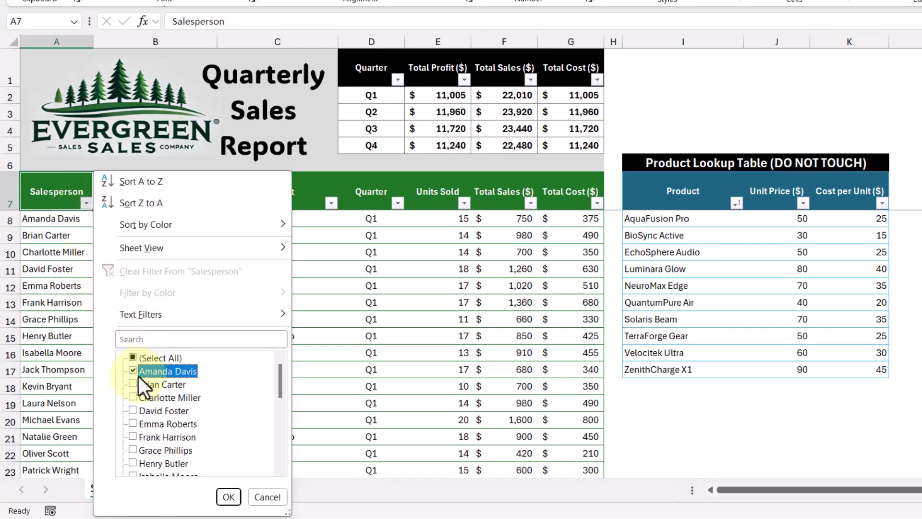
click(230, 498)
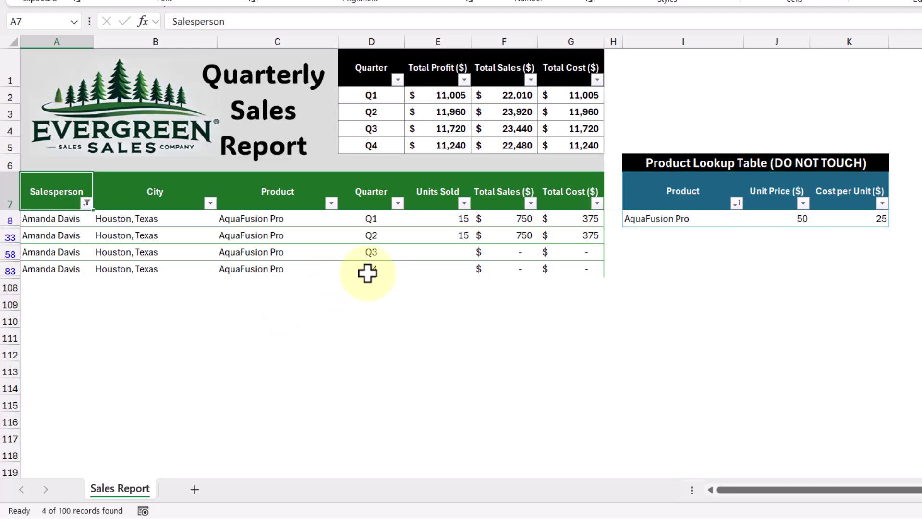
Step: Enter 14 in E58 and 16 in E83 for Q3 and Q4 Units Sold, then select both
click(436, 254)
text(14)
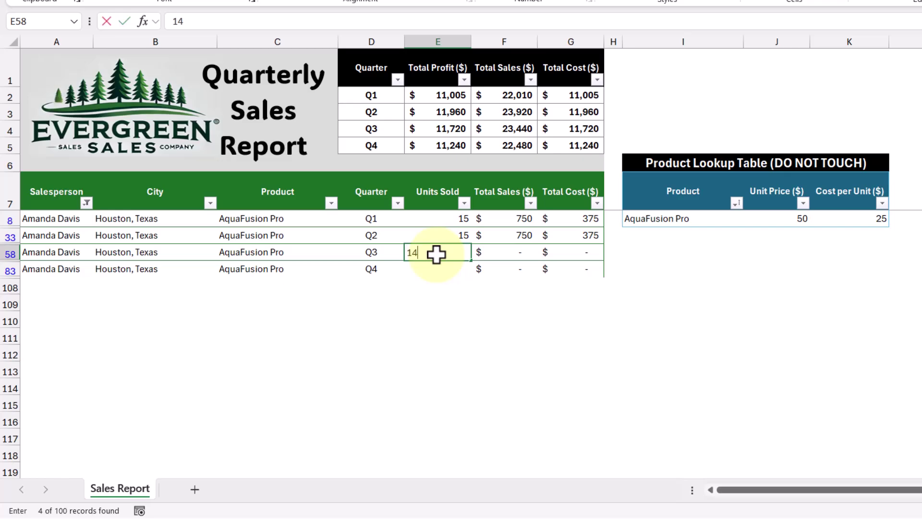
key(Return)
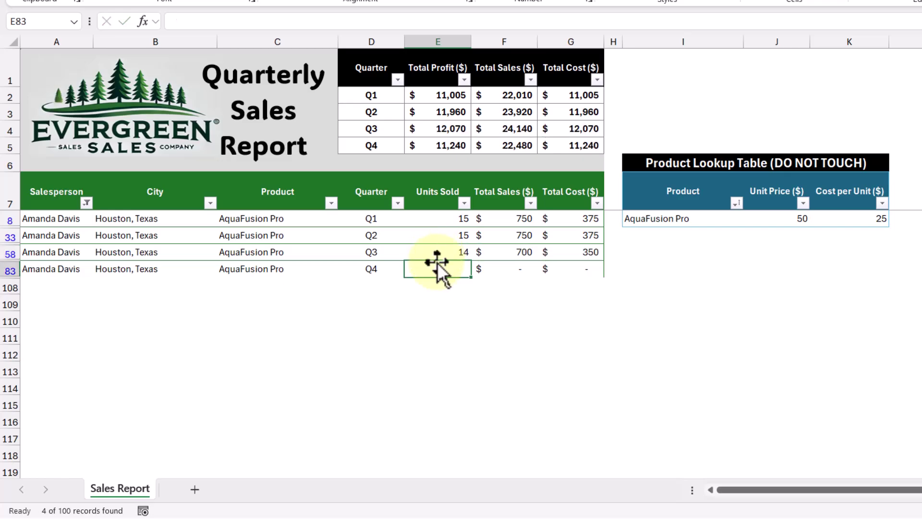
text(16)
key(Return)
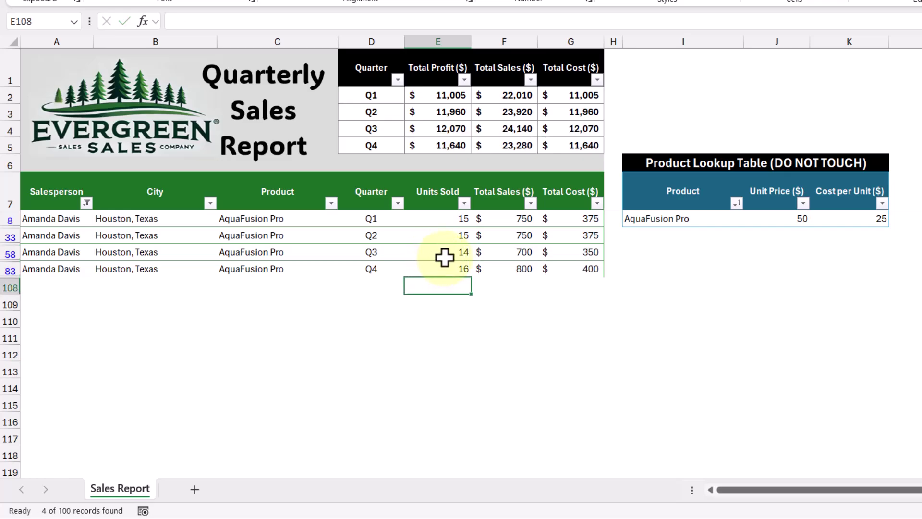
click(445, 258)
ctrl+click(438, 268)
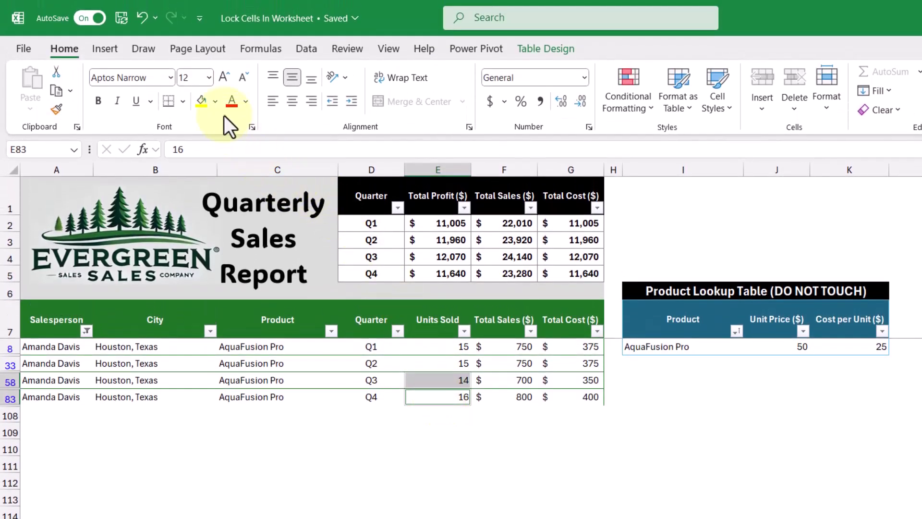
Step: Fill E58 and E83 green, then select the entire worksheet
click(214, 101)
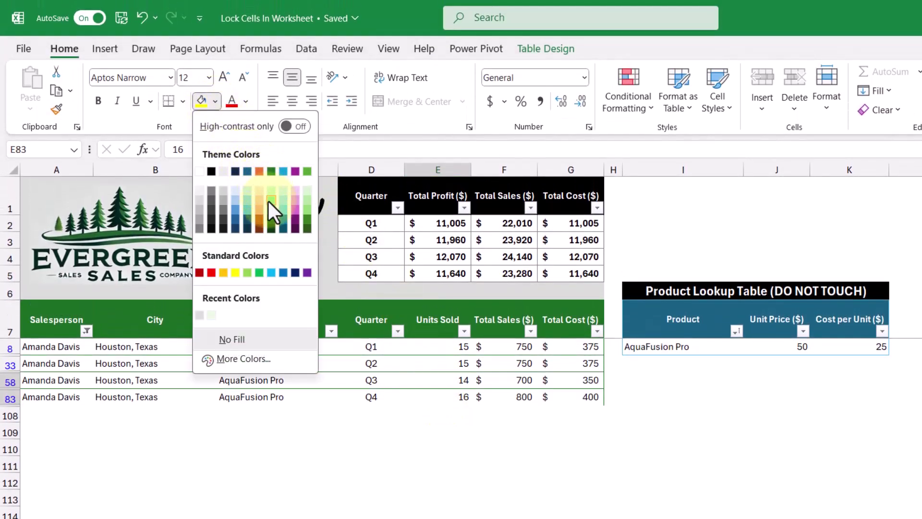
click(270, 210)
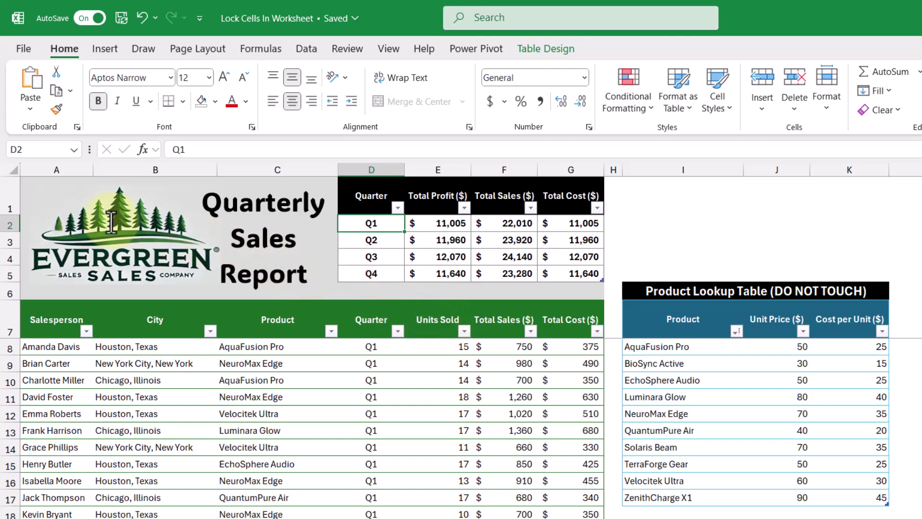
click(10, 166)
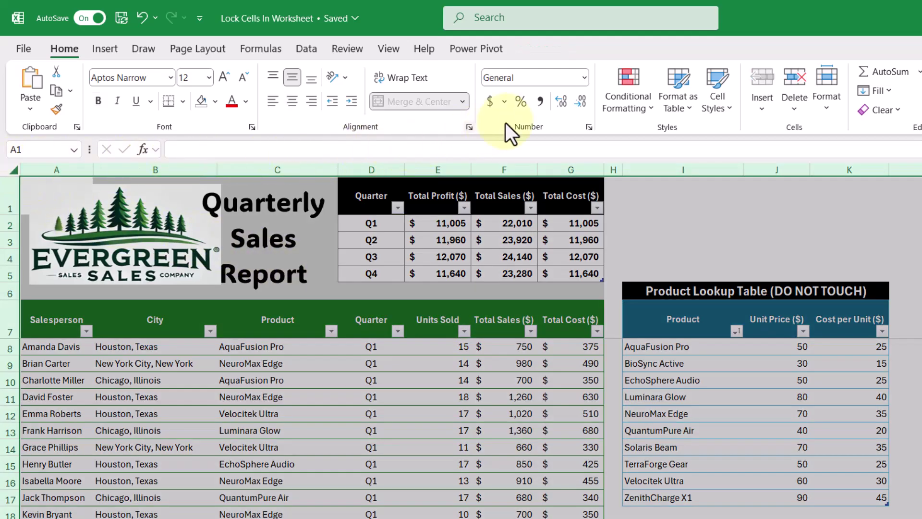
click(629, 86)
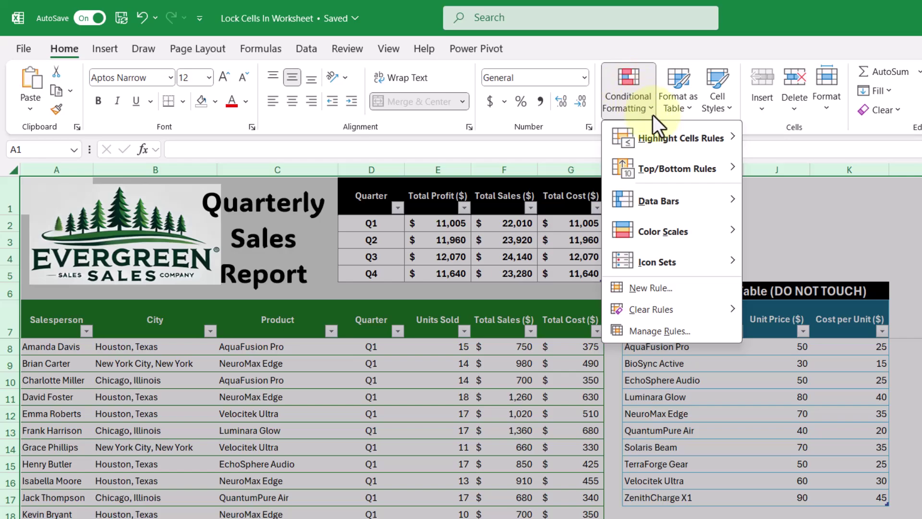
Step: Create a formula rule =NOT(CELL("protect",A1)) with yellow fill to highlight unlocked cells
click(719, 287)
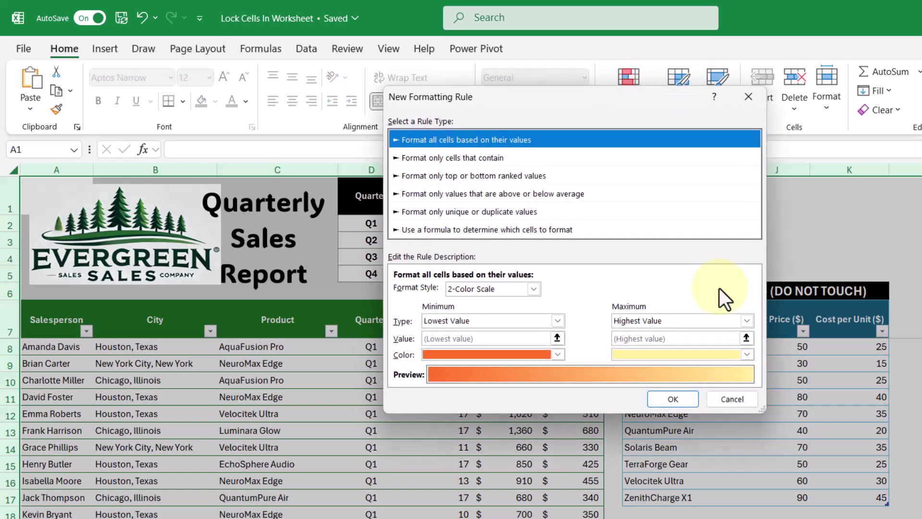
click(593, 232)
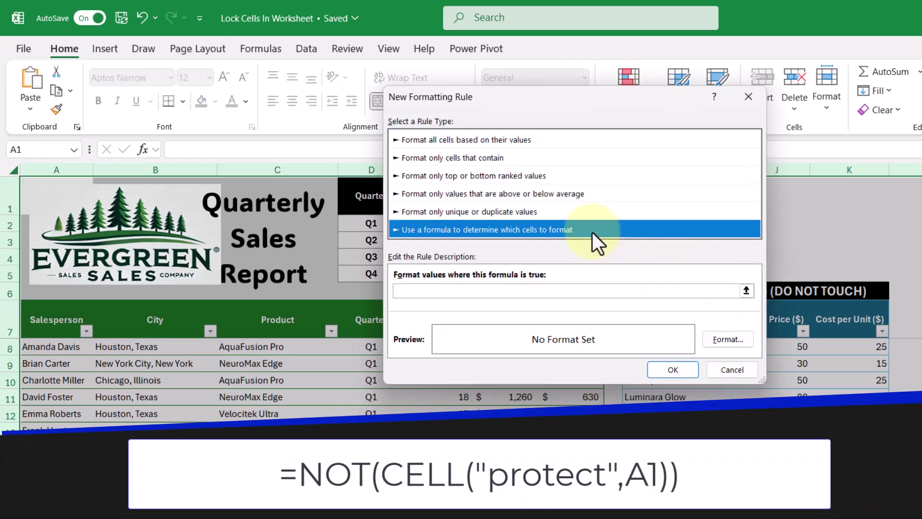
click(452, 292)
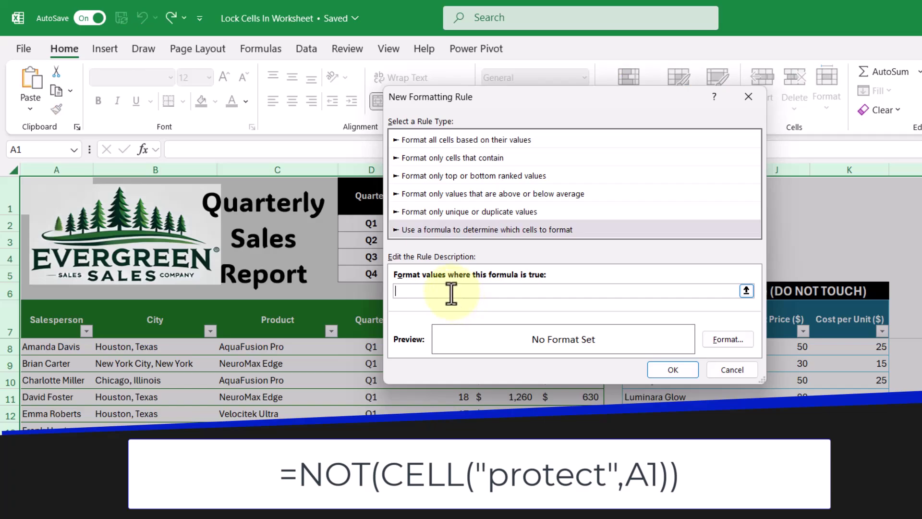
text(=NOT(CELL("protect",A1)))
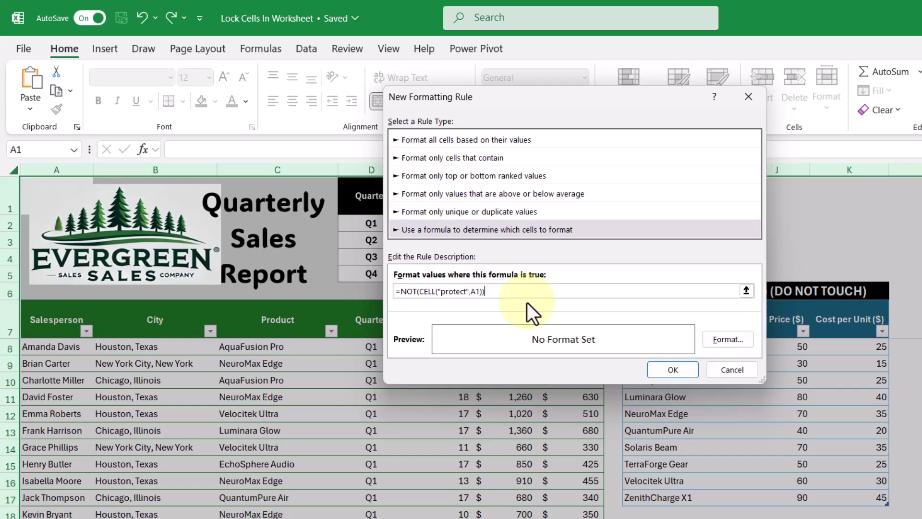
key(Tab)
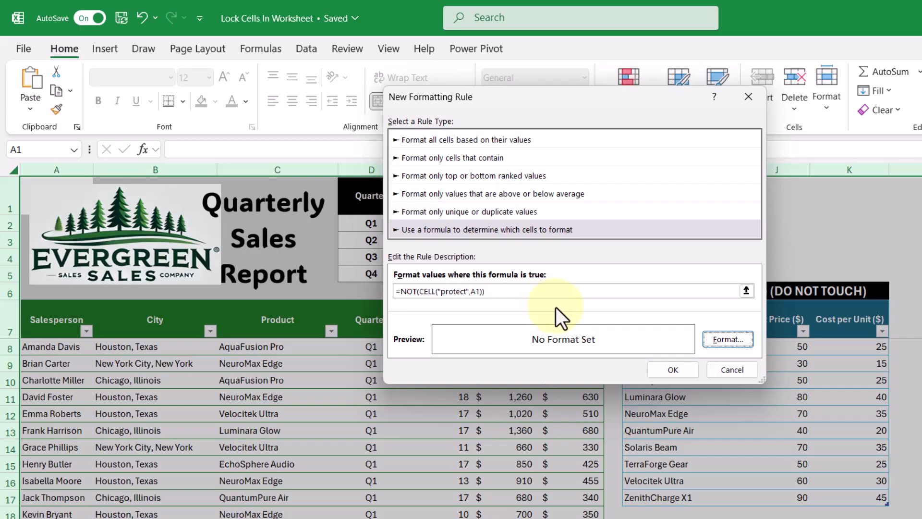
click(726, 341)
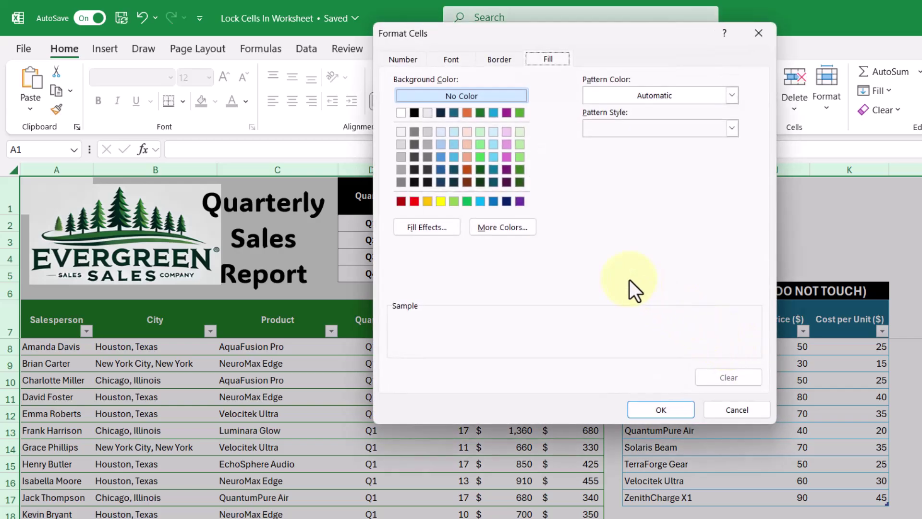
click(441, 201)
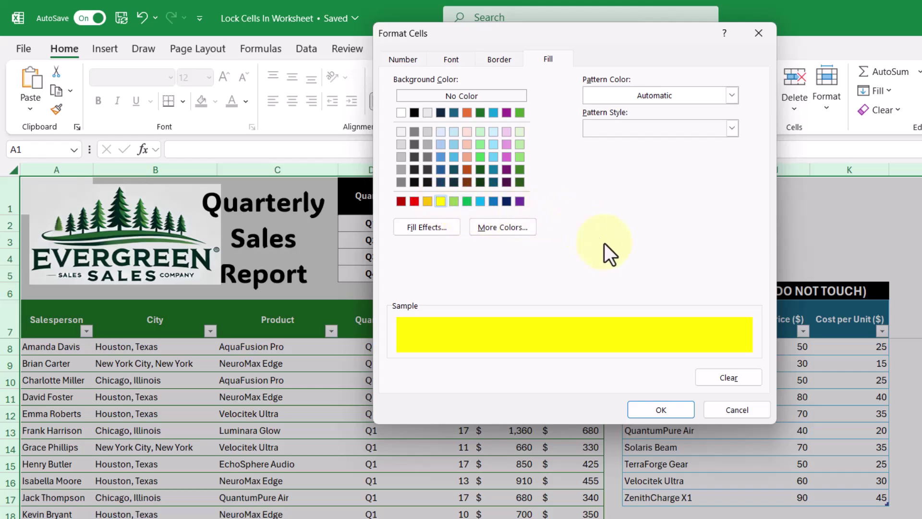
click(661, 409)
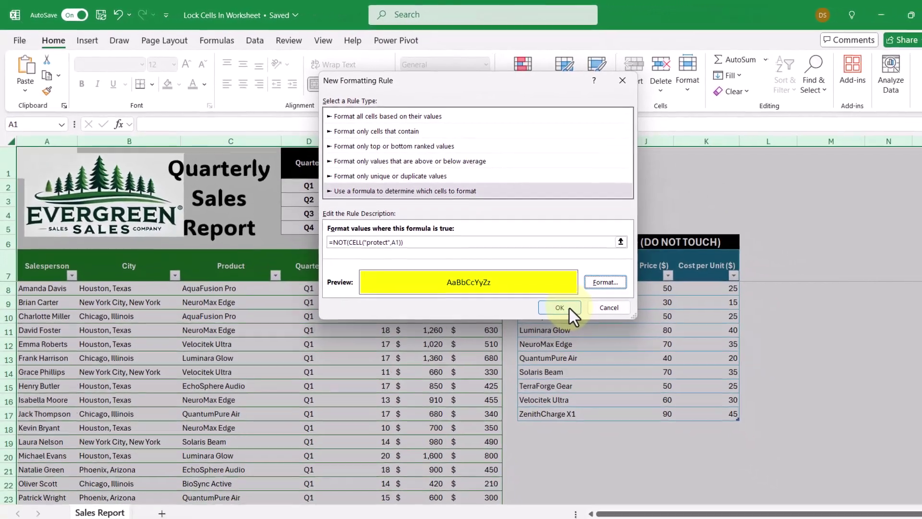
click(569, 308)
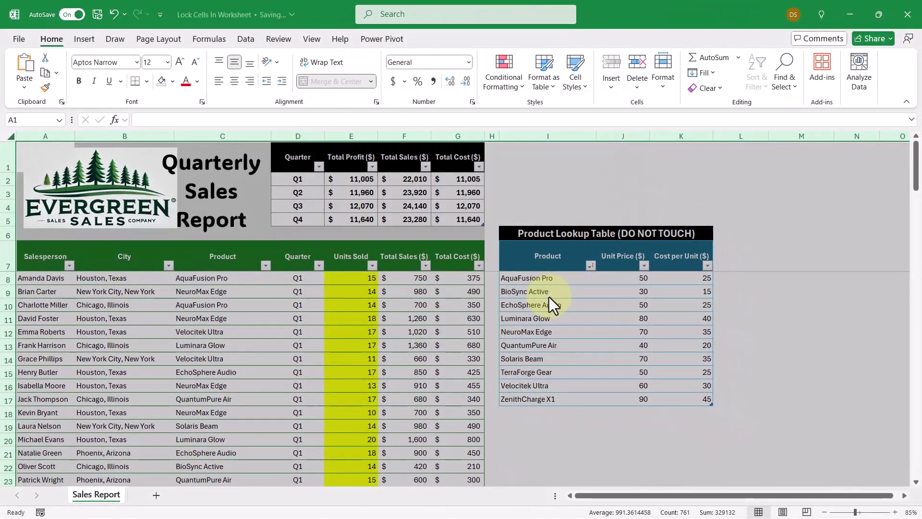